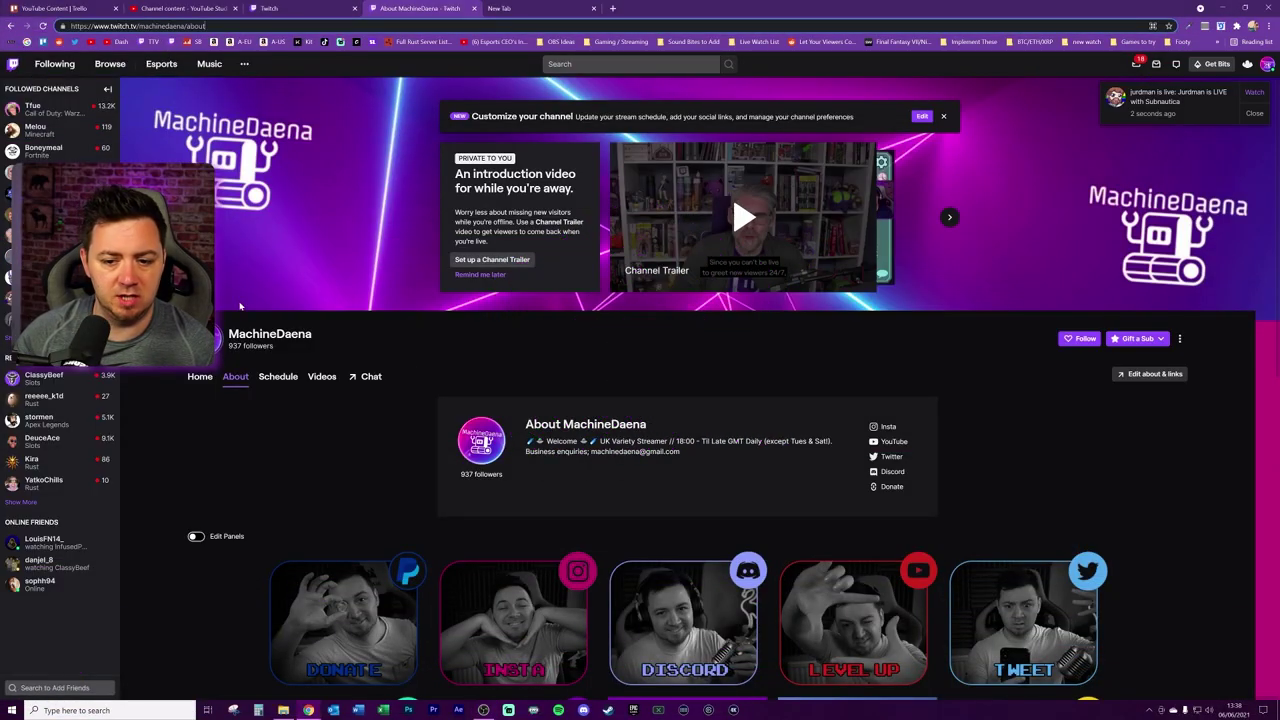
Step: Switch on Edit Panels and scroll to the first panel's tip Image Links field
scroll(190, 445, "down", 1)
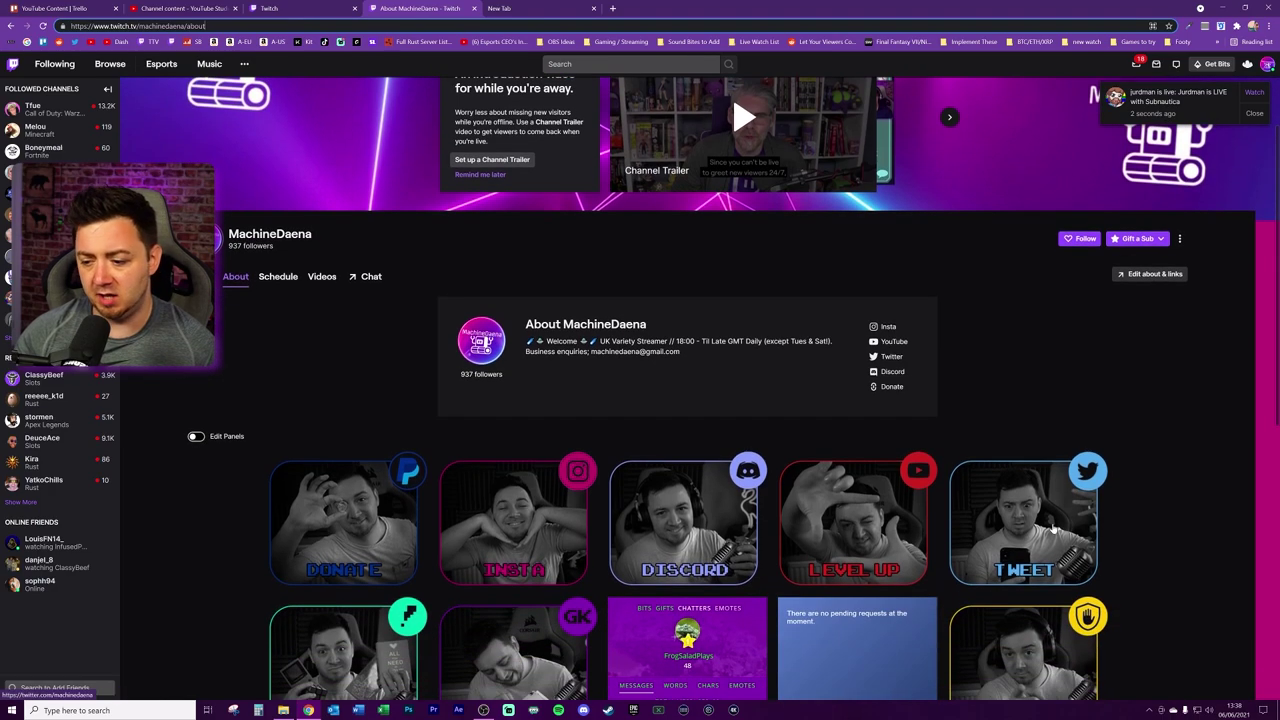
left_click(196, 436)
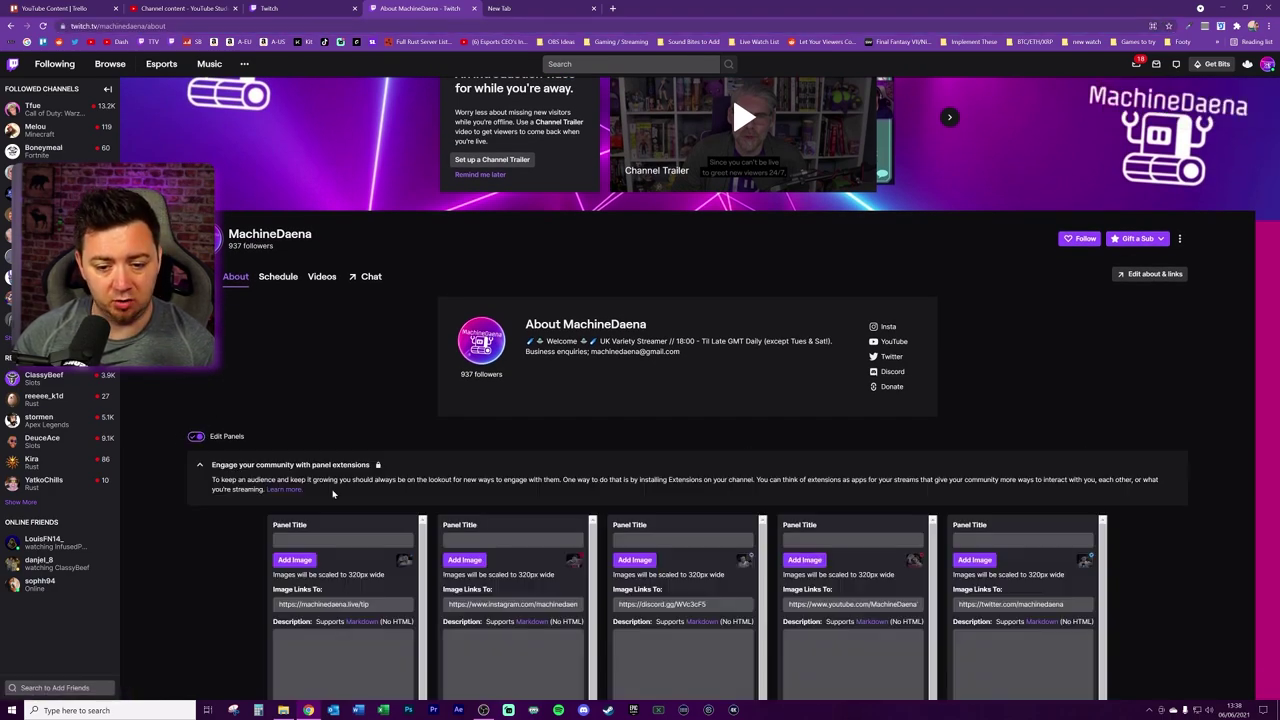
scroll(196, 436, "down", 1)
scroll(200, 470, "down", 2)
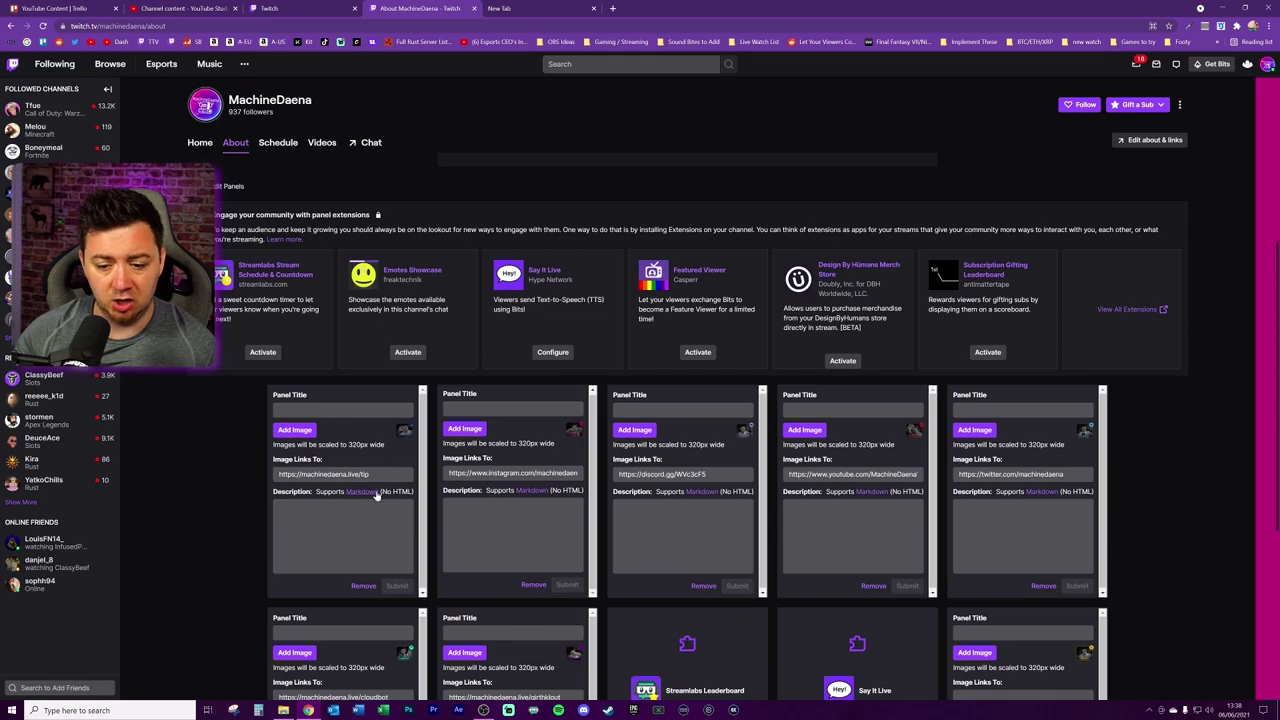
left_click_drag(370, 474, 239, 504)
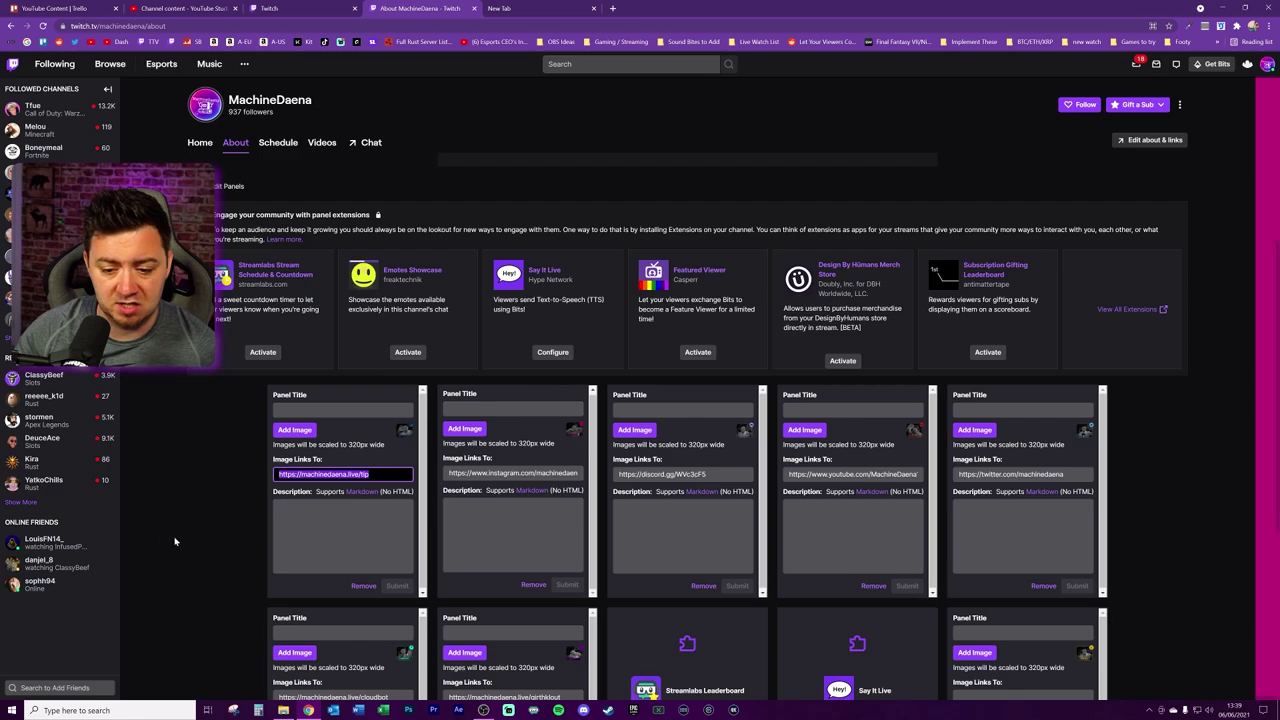
key("Right")
Step: Leave the Image Links field and switch Edit Panels off to show the finished panel grid
left_click(255, 440)
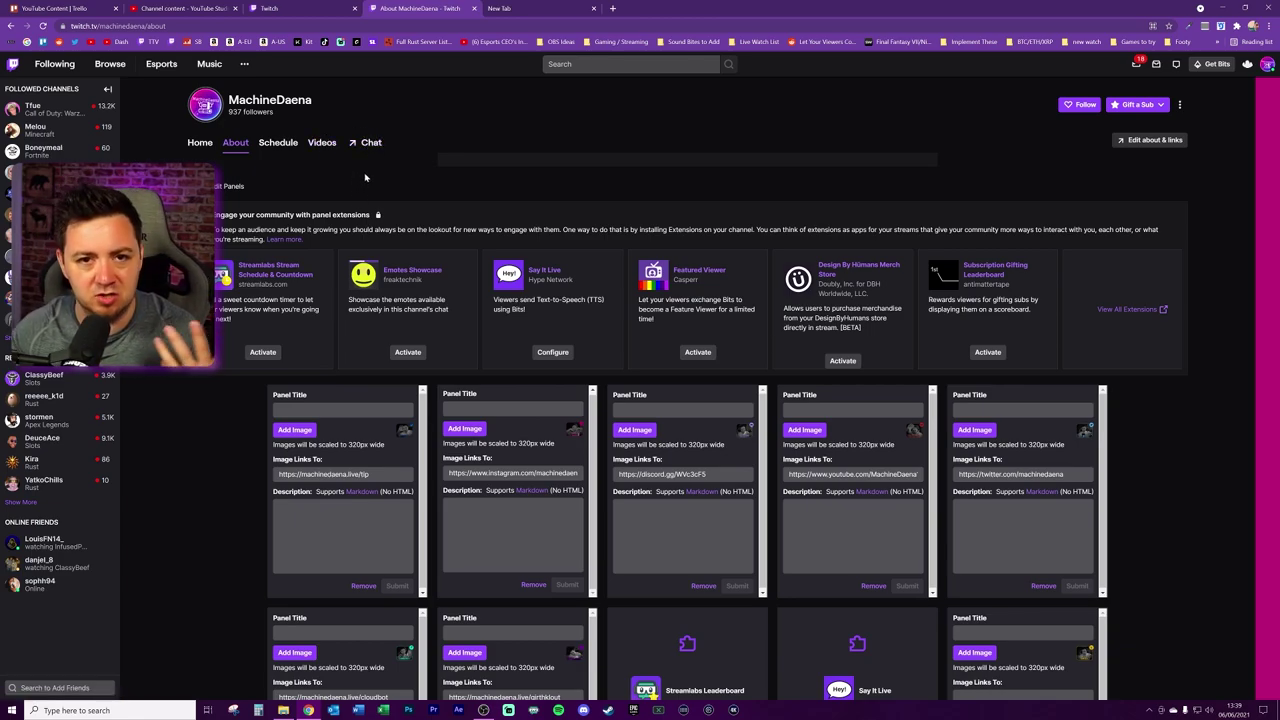
left_click(235, 186)
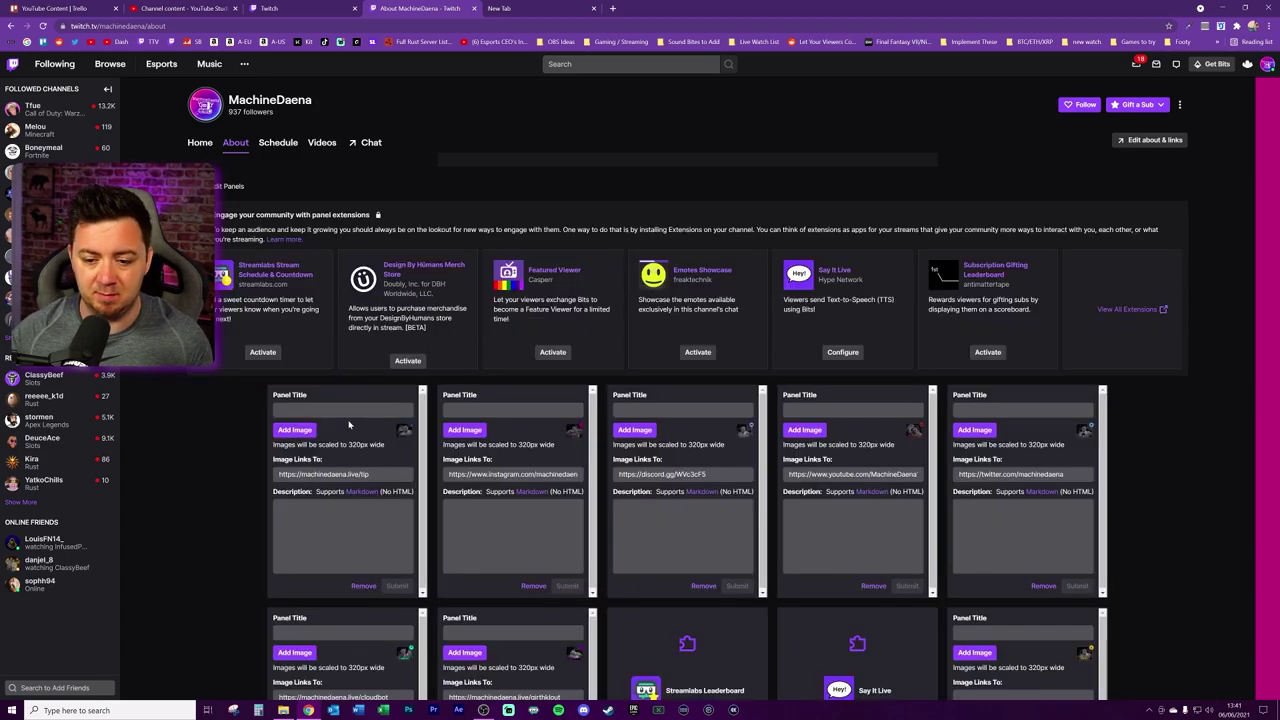
Step: Switch to the MachineDaena subscription tab and highlight the twitch.tv/products part of its address
left_click_drag(370, 474, 151, 502)
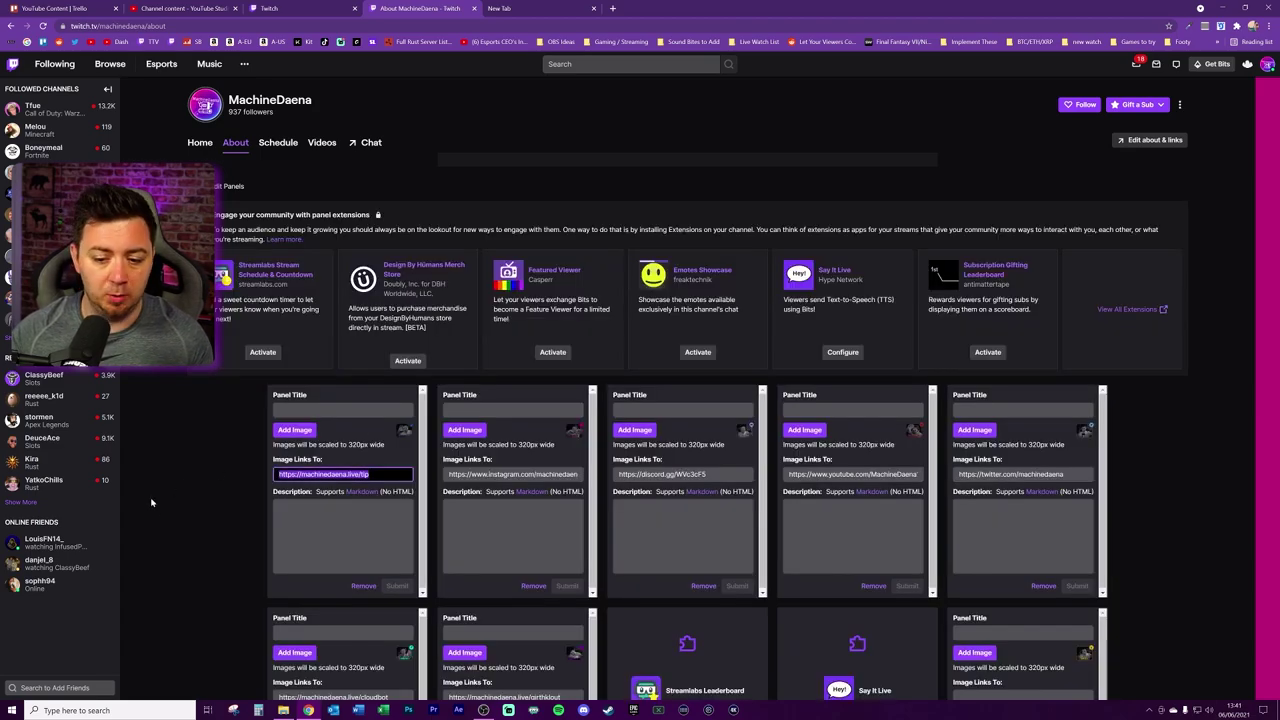
left_click(297, 8)
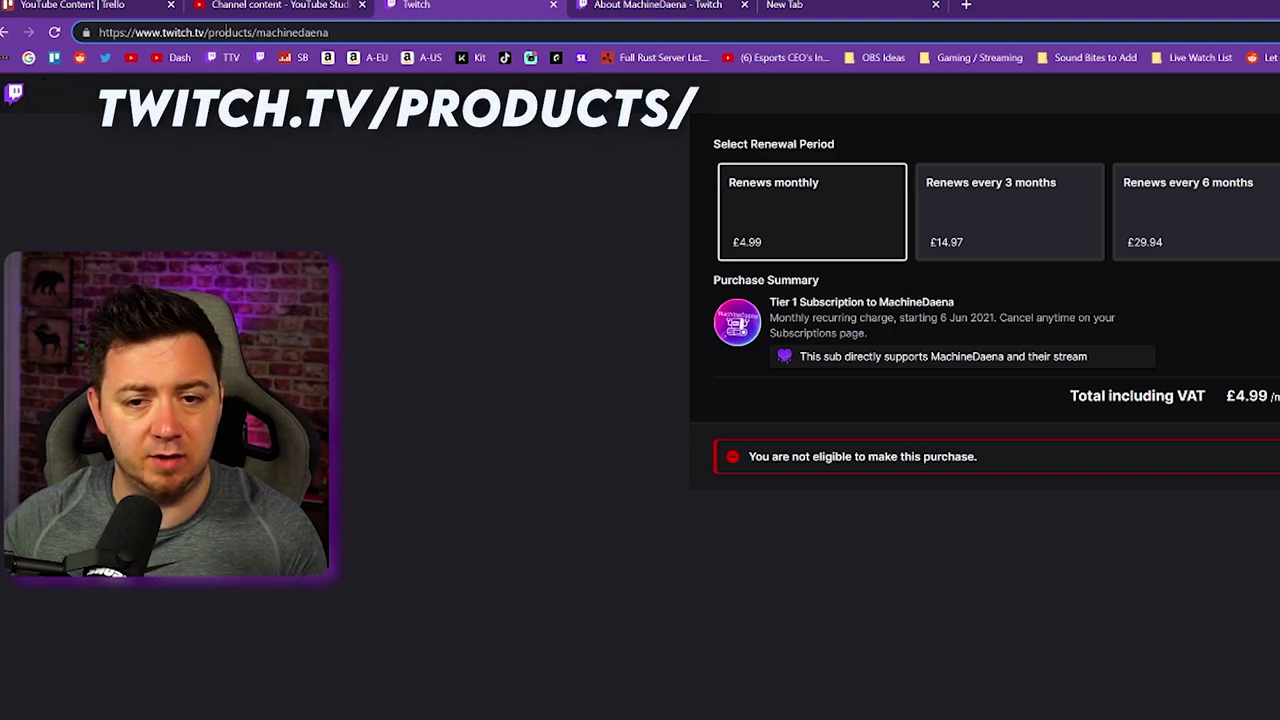
left_click_drag(205, 32, 328, 32)
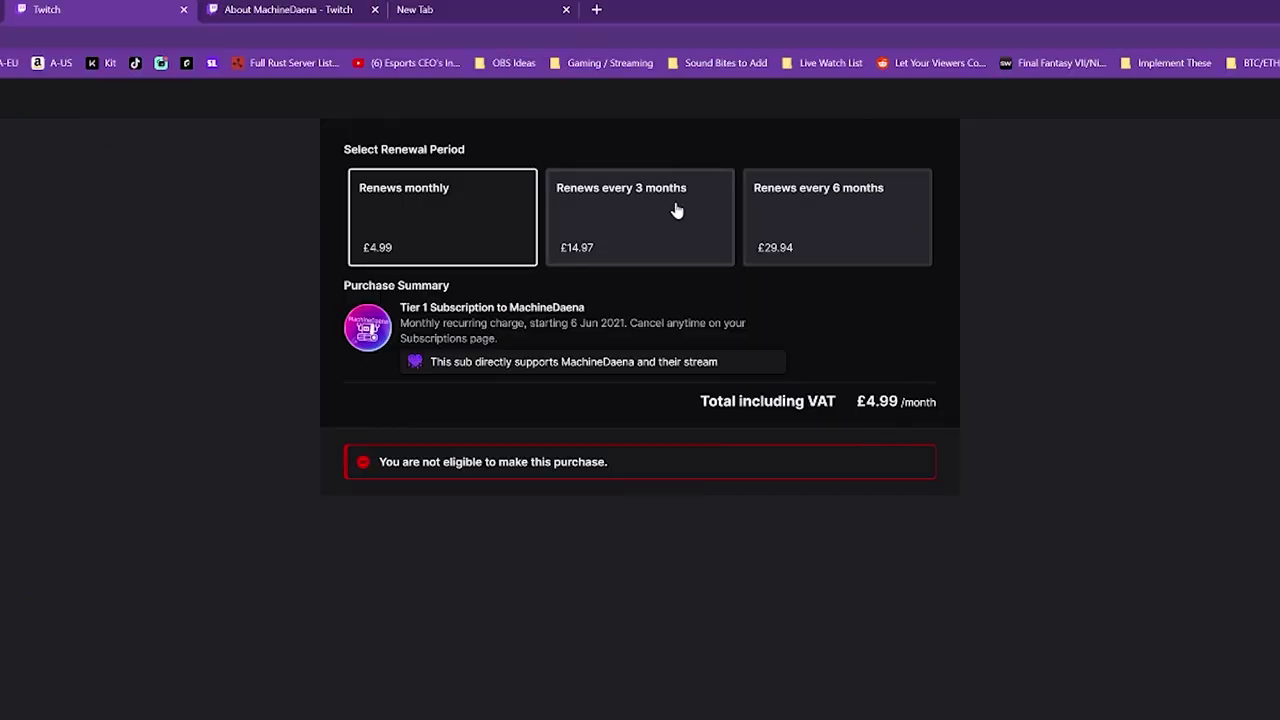
Step: Try the 3-month and 6-month renewal periods, then return to monthly
left_click(674, 206)
left_click(802, 228)
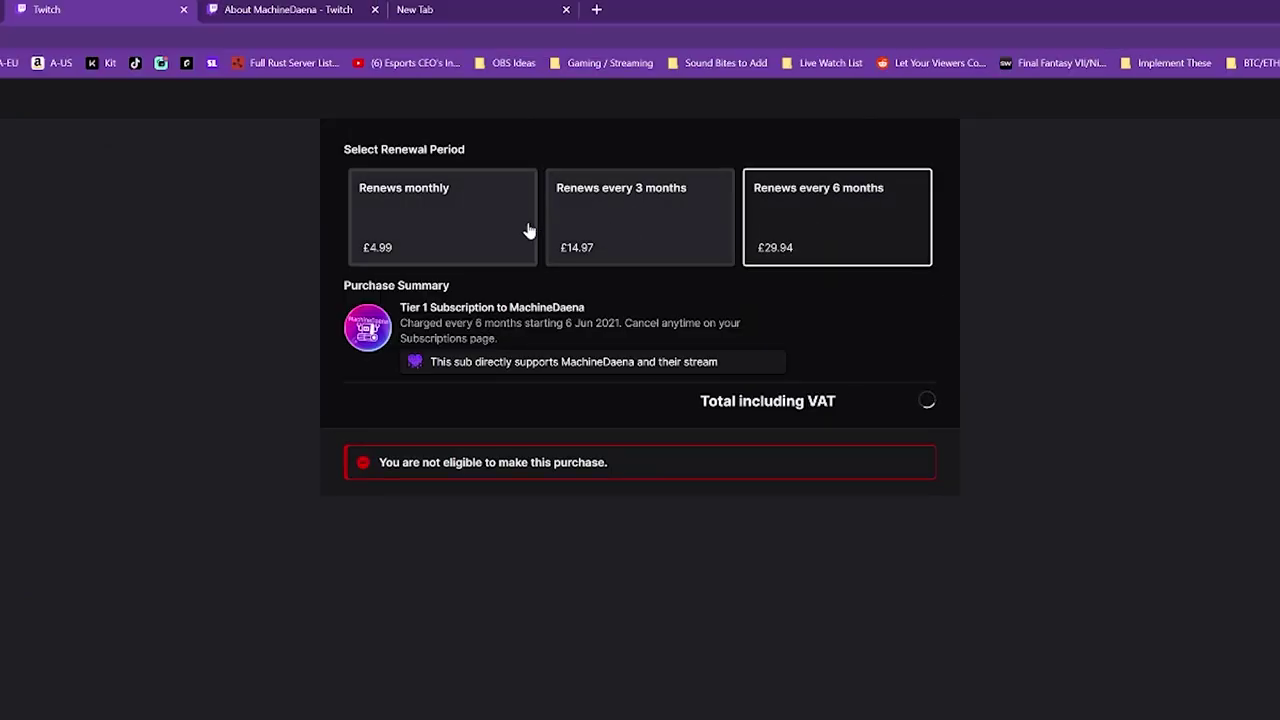
left_click(452, 215)
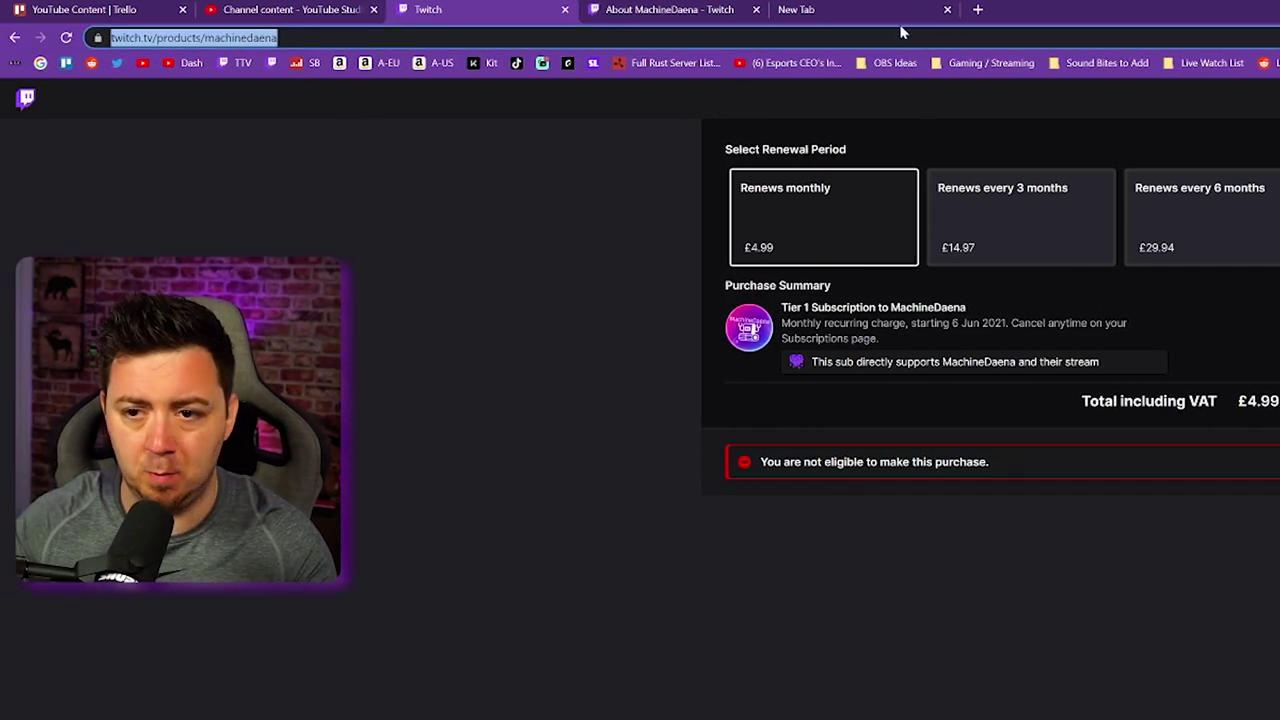
Step: Reopen the products subscription URL in a new tab, copy its address, and return to the About editor
left_click(820, 10)
key("ctrl+l")
type("https://www.twitch.tv/products/machinedaena")
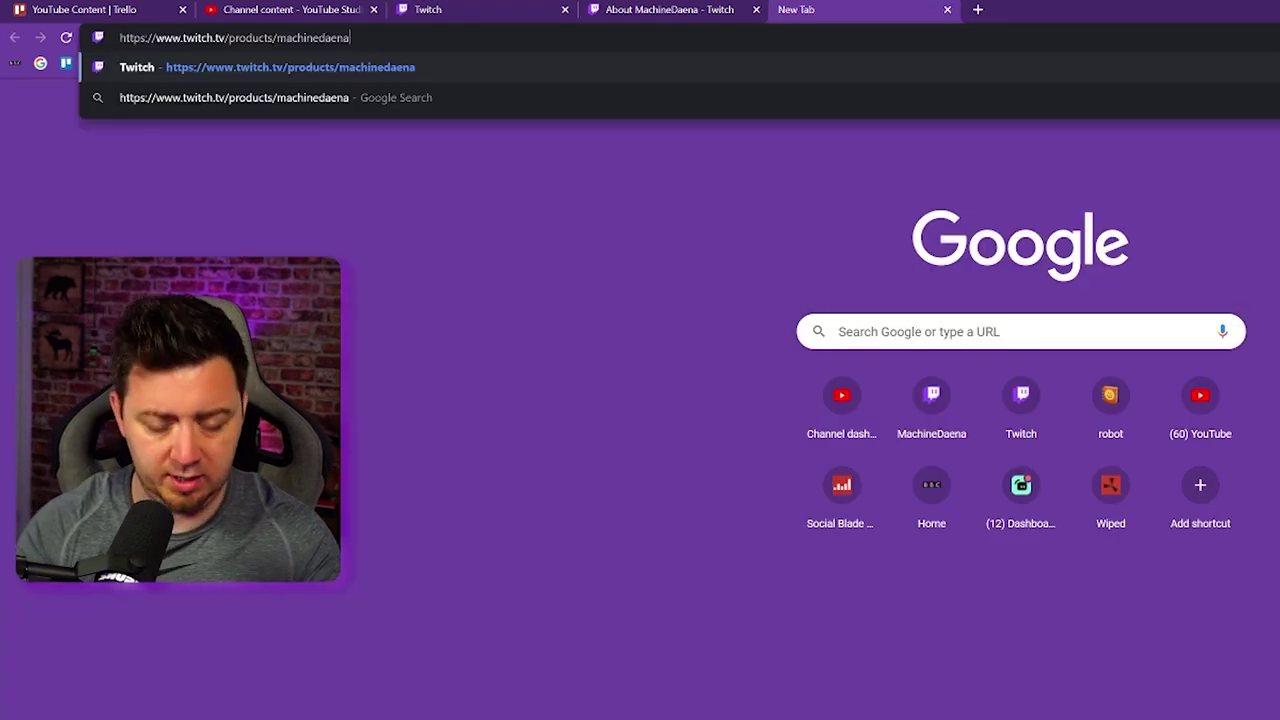
key("Return")
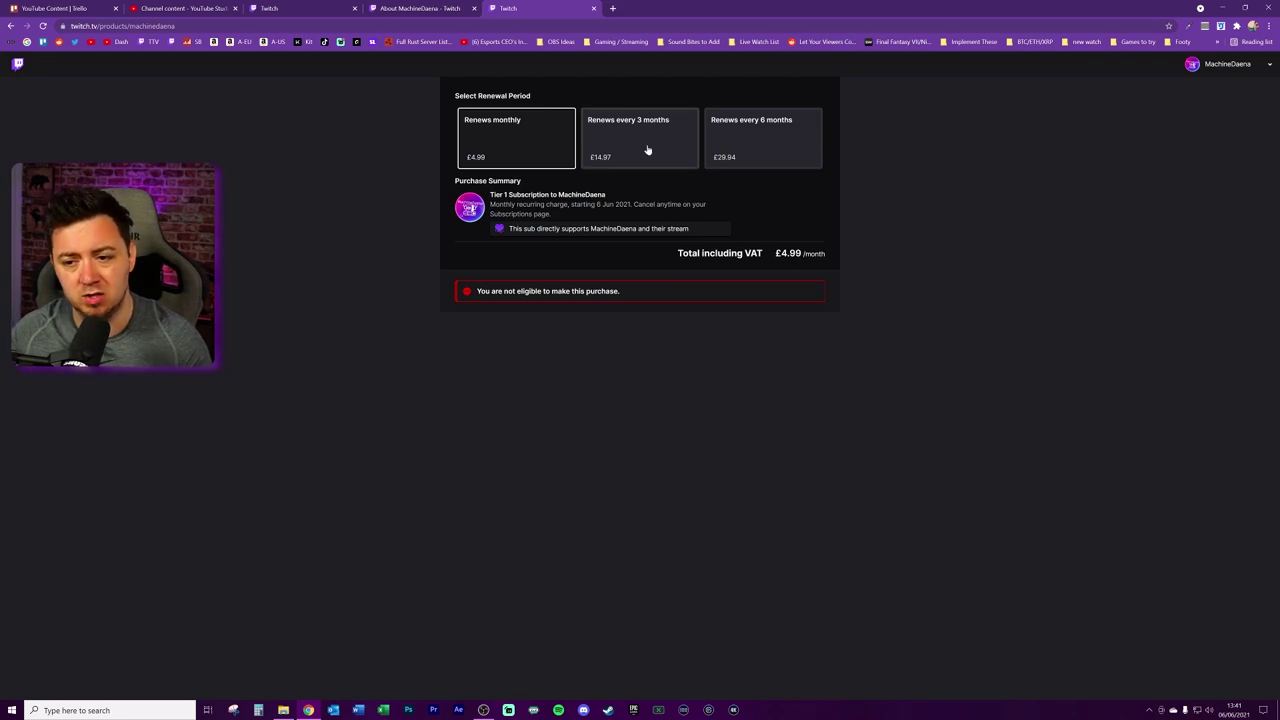
key("ctrl+l")
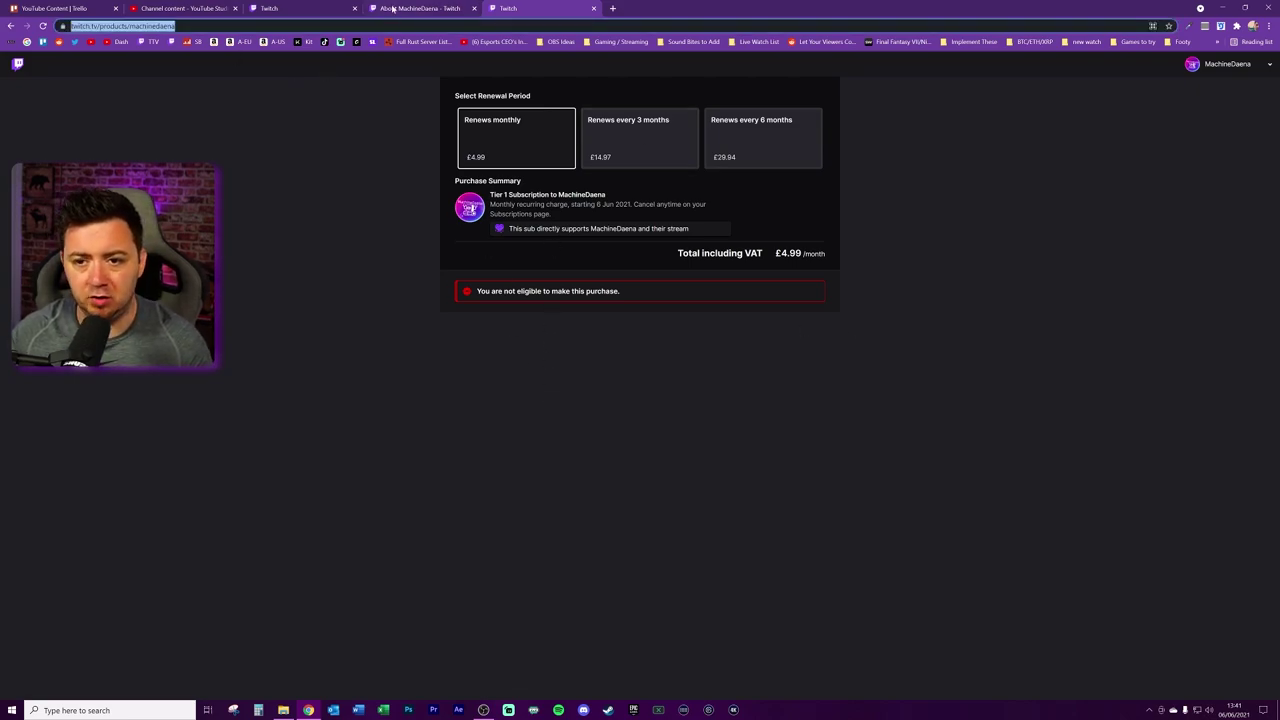
left_click(393, 9)
left_click_drag(370, 475, 130, 477)
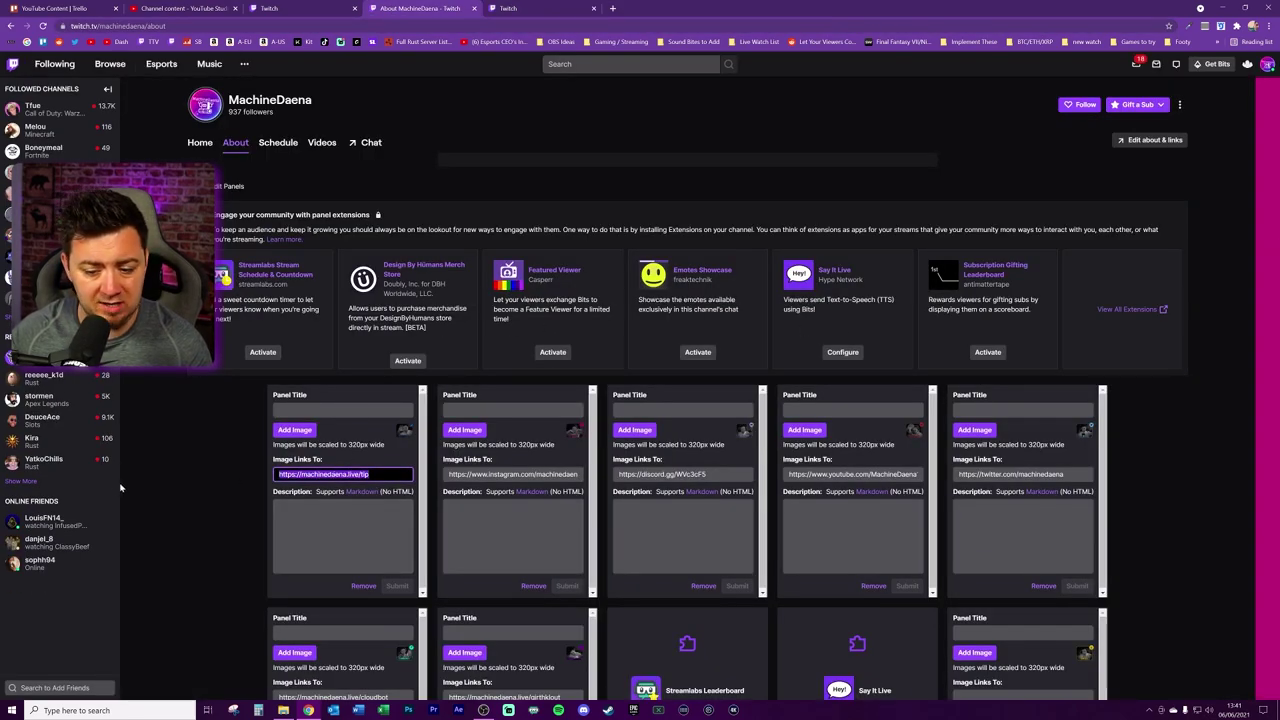
key("ctrl+v")
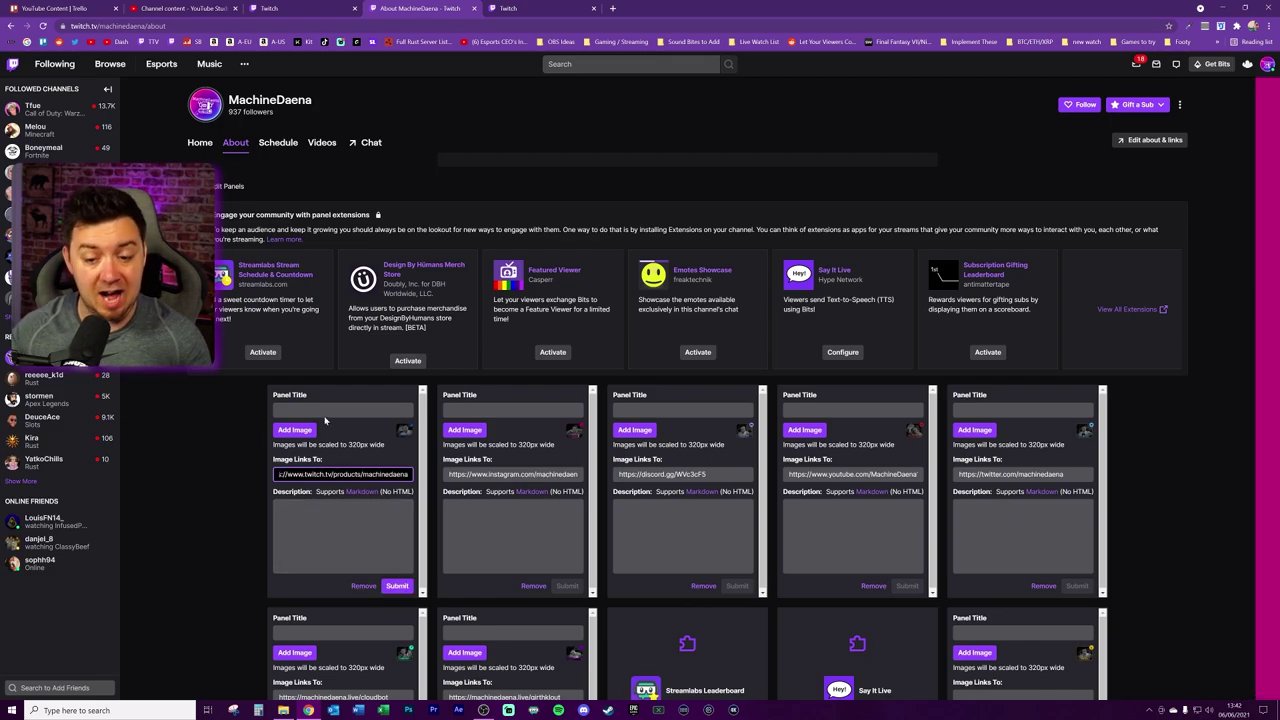